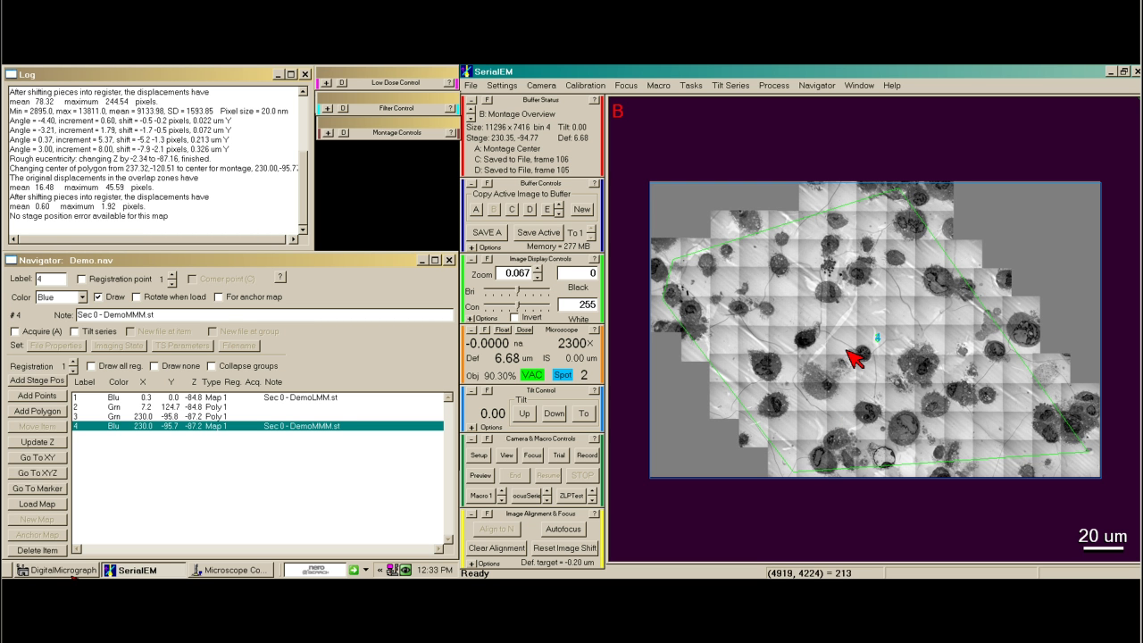
Step: Zoom the montage map in from 0.067 to about 0.27 and pan across the cells
scroll(855, 357, up, 2)
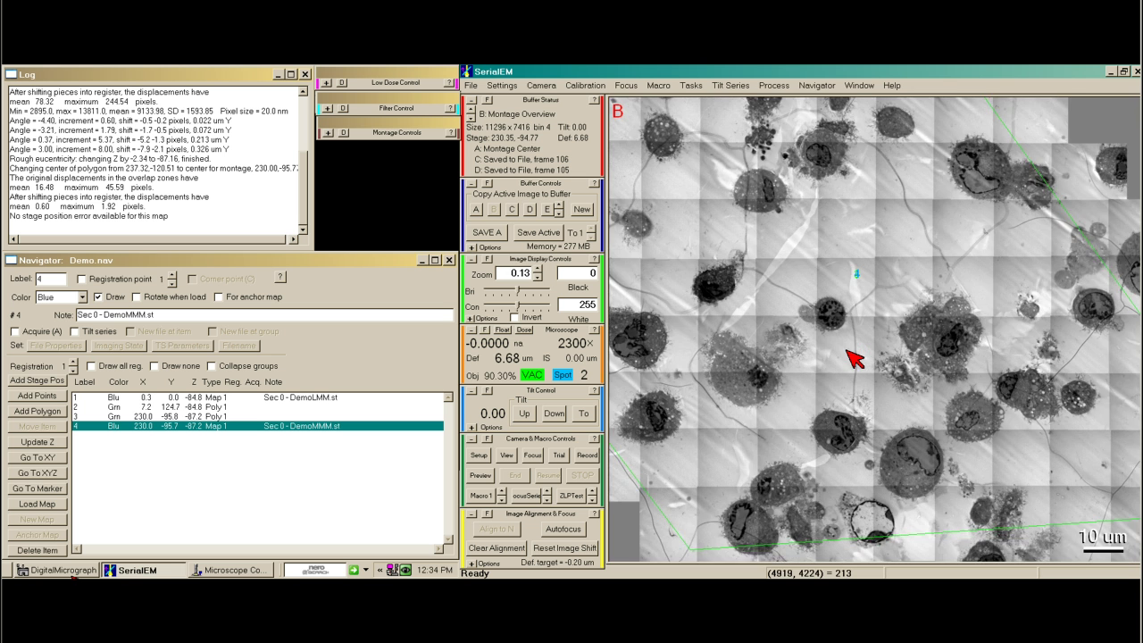
scroll(855, 358, up, 1)
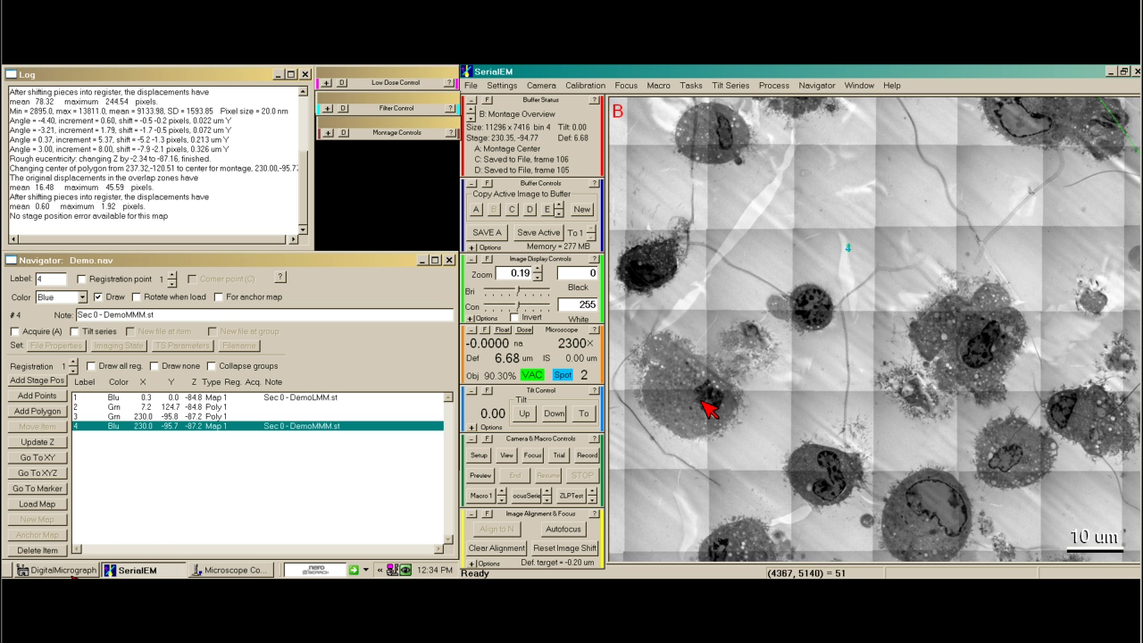
drag(705, 406, 902, 523)
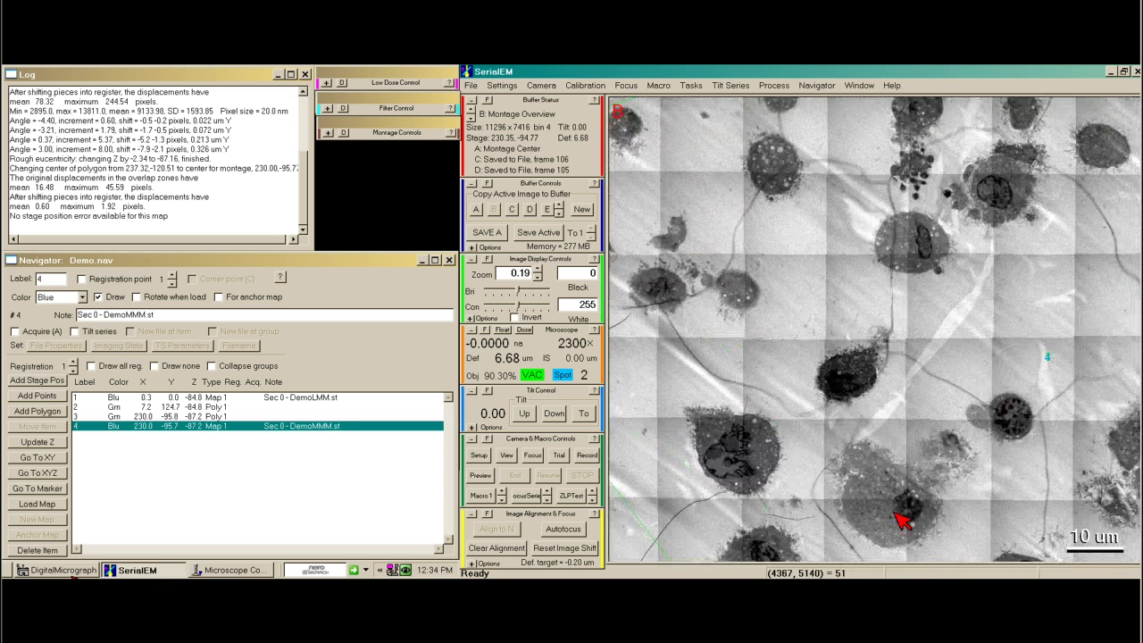
drag(1084, 187, 887, 405)
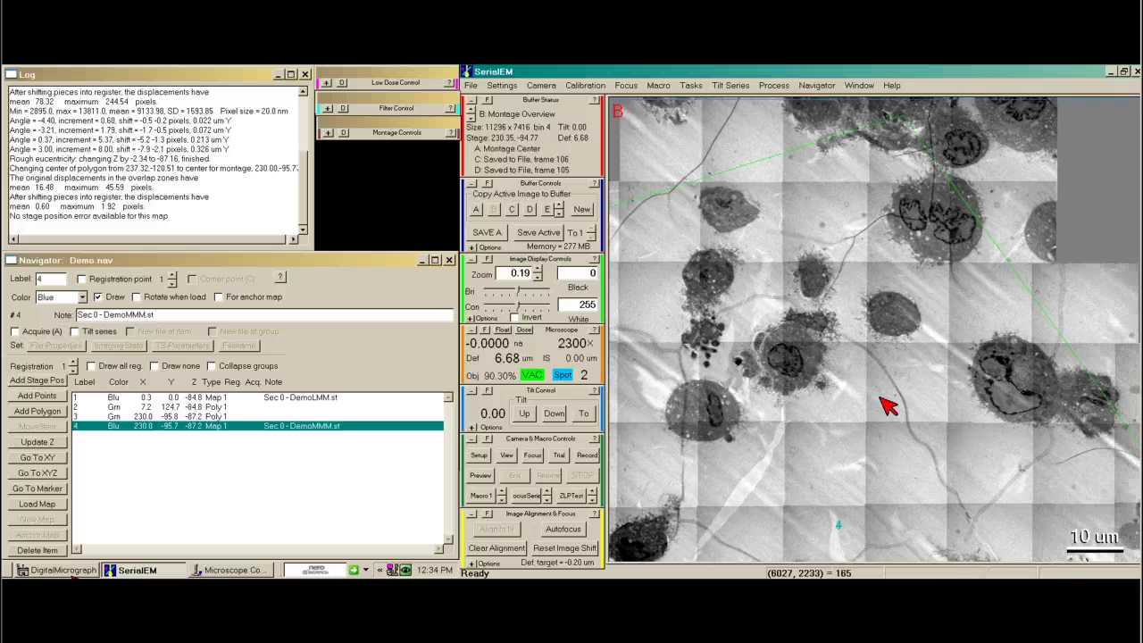
scroll(887, 405, up, 2)
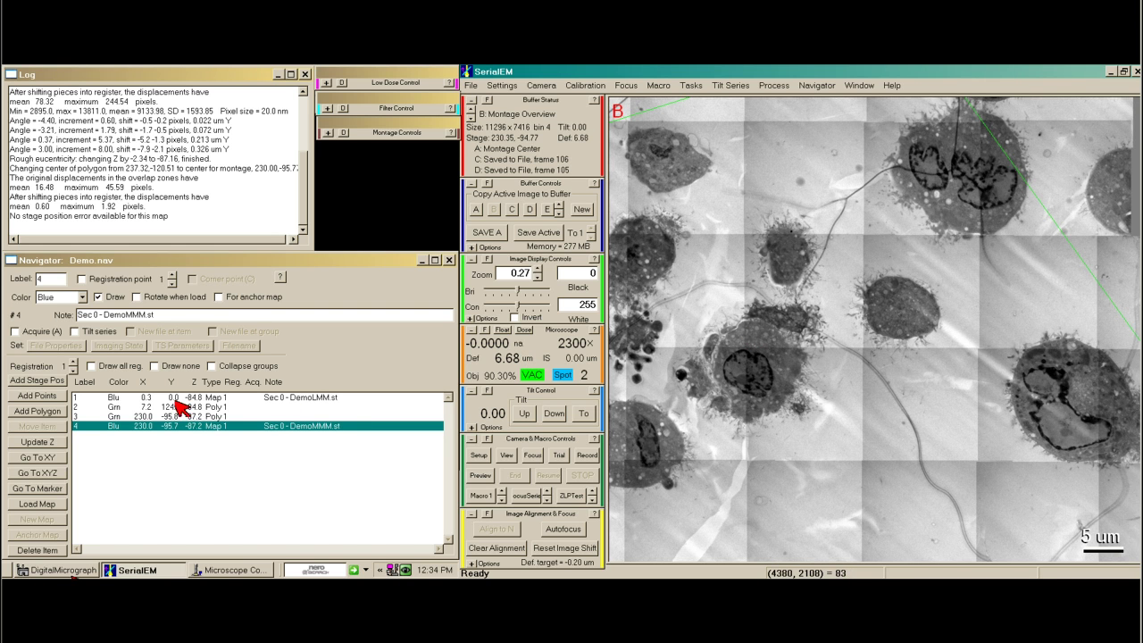
Step: Start adding Navigator points and place points 5 through 8 on cells across the montage
click(54, 399)
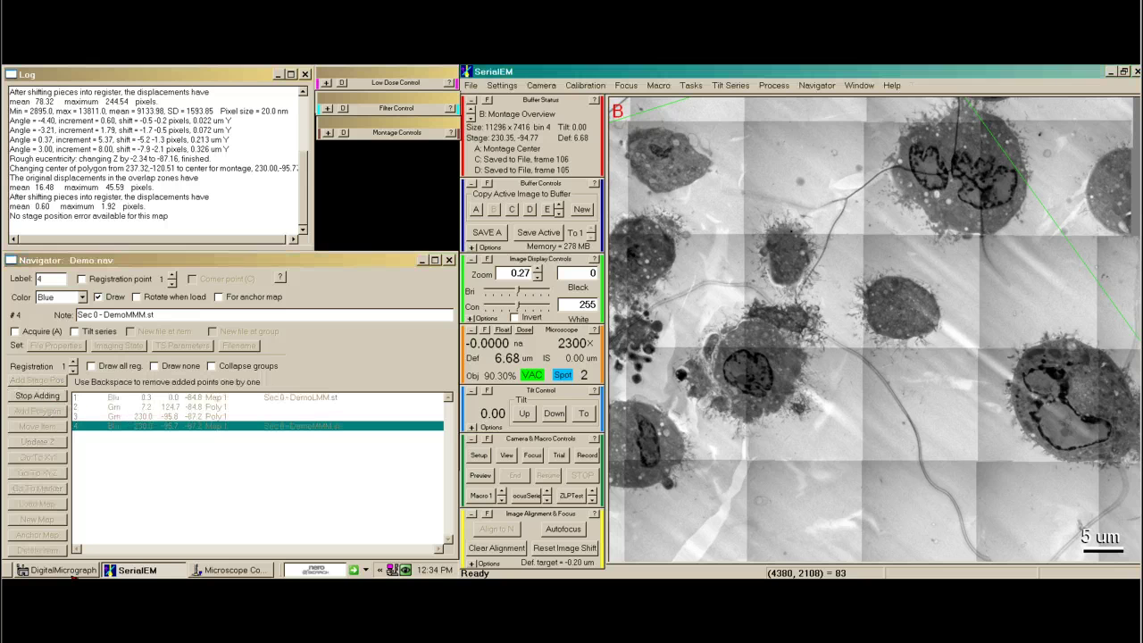
click(777, 329)
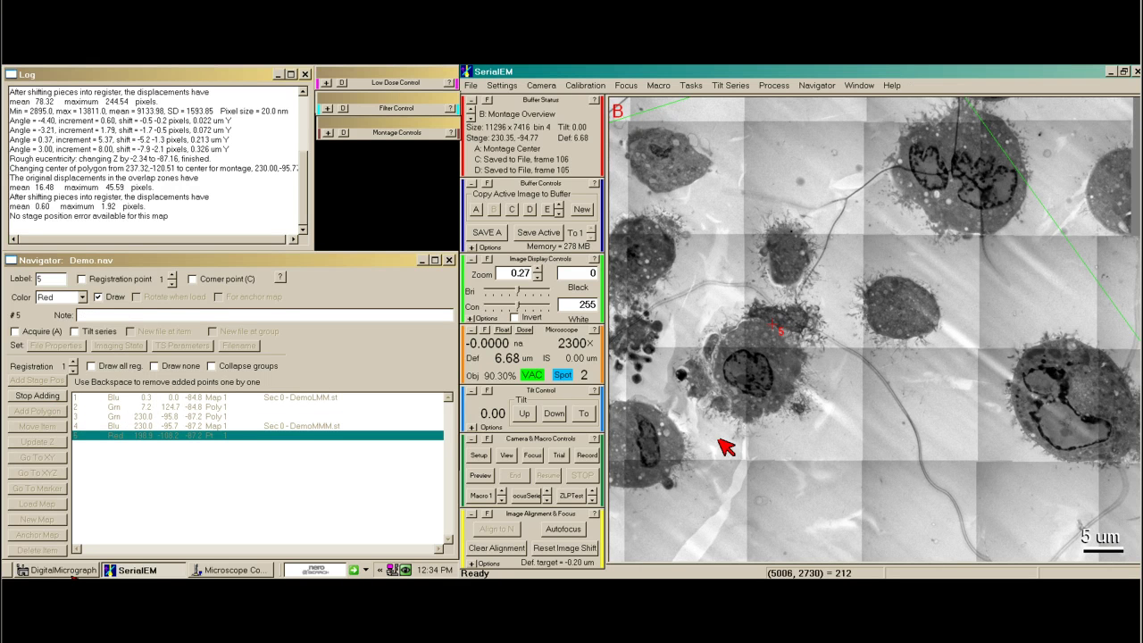
drag(731, 447, 887, 326)
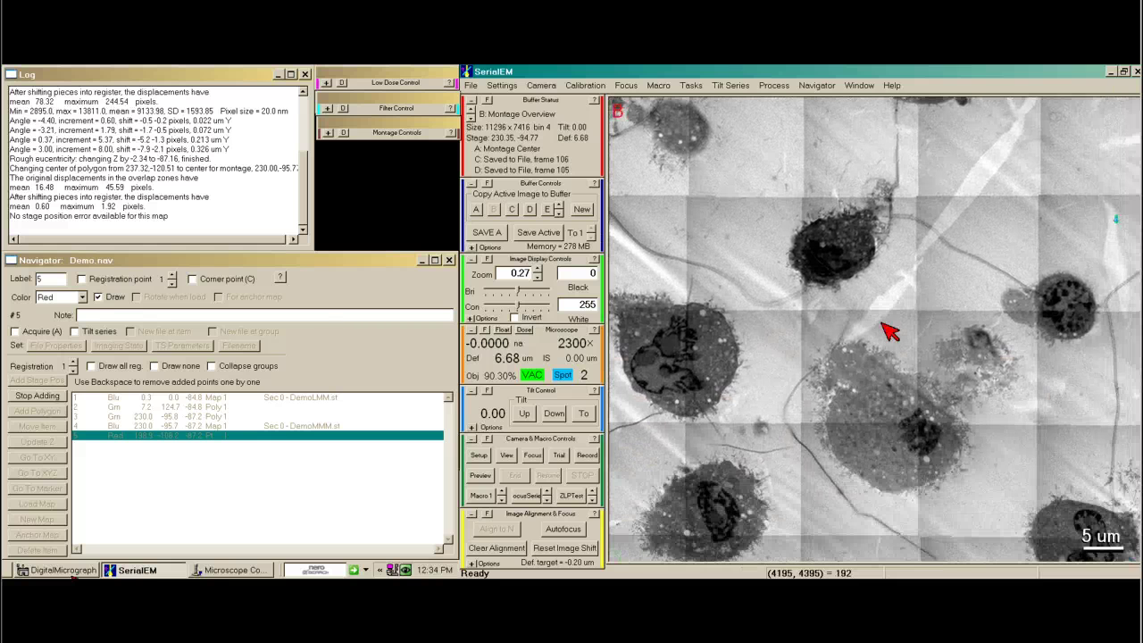
click(845, 386)
drag(1066, 462, 843, 259)
click(683, 502)
drag(853, 509, 658, 505)
click(842, 242)
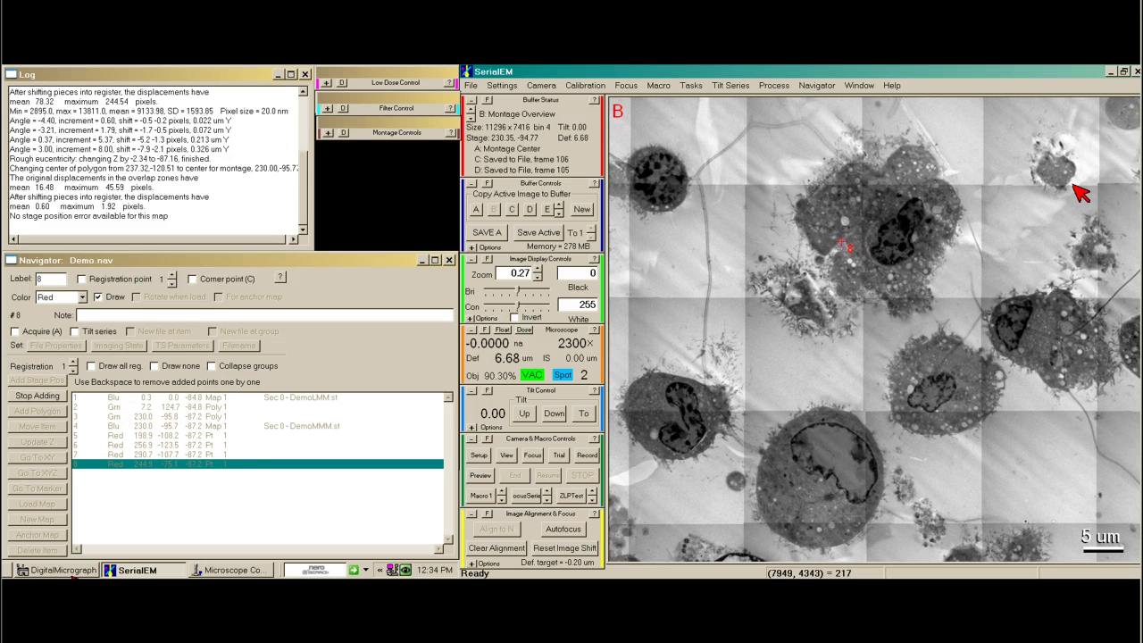
Step: Place points 9, 10 and 11 on further cells, then stop adding points
drag(1075, 188, 857, 521)
click(808, 248)
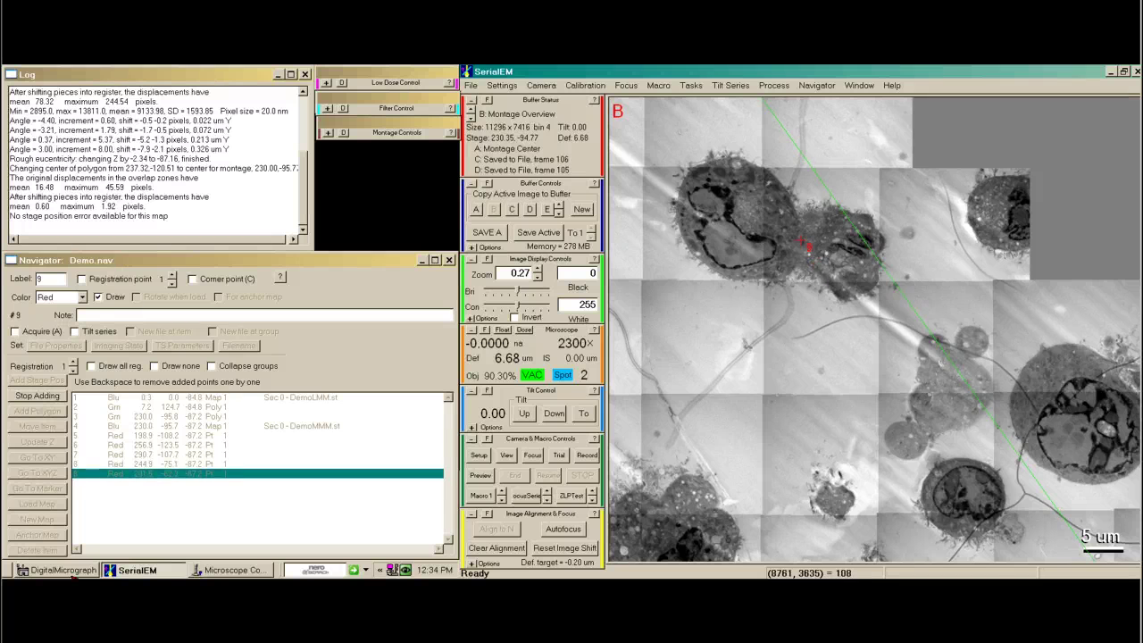
drag(753, 343, 909, 338)
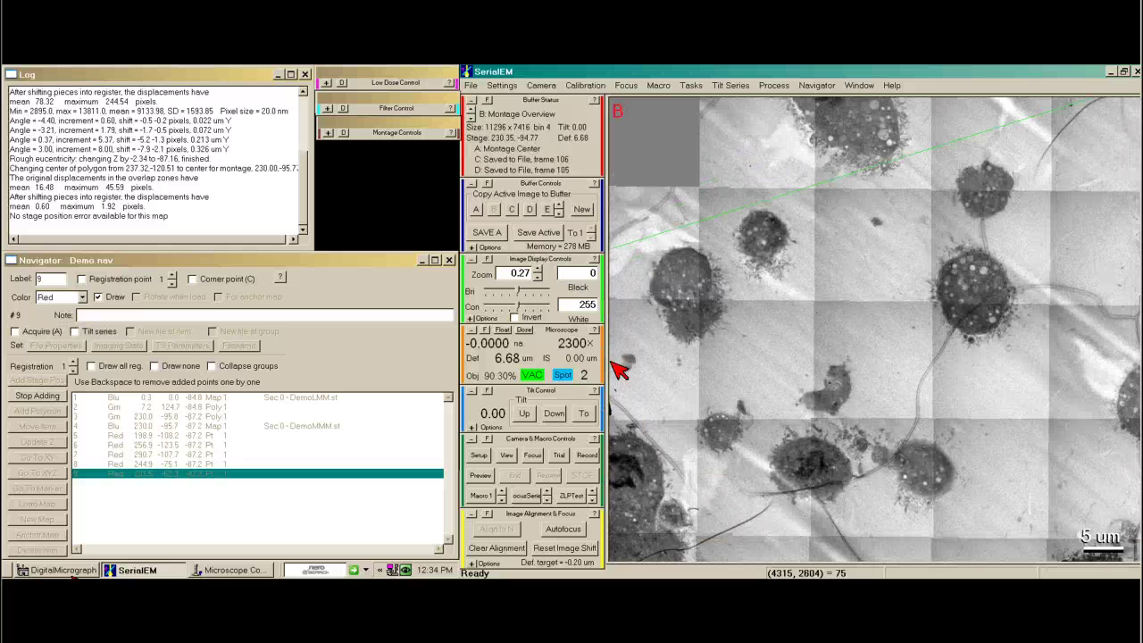
click(702, 312)
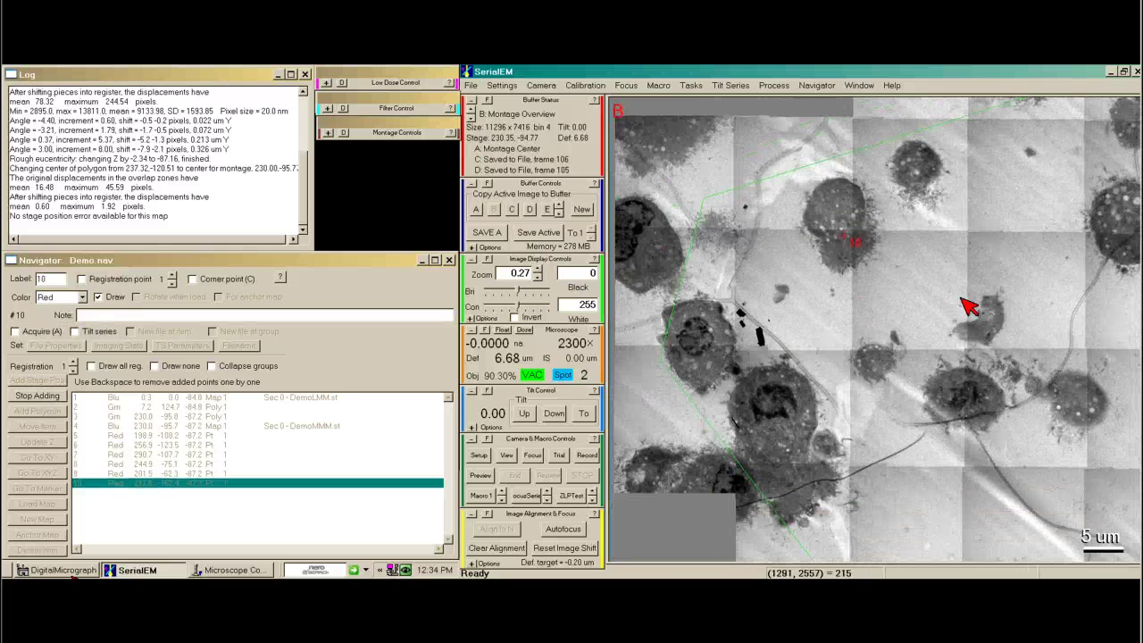
click(818, 443)
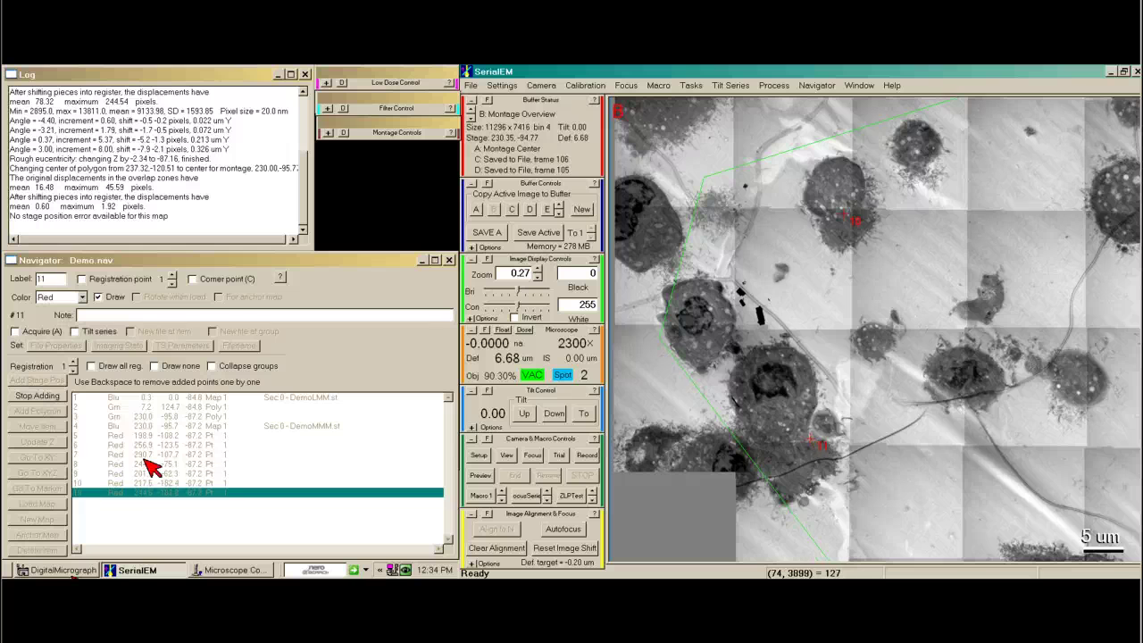
click(50, 400)
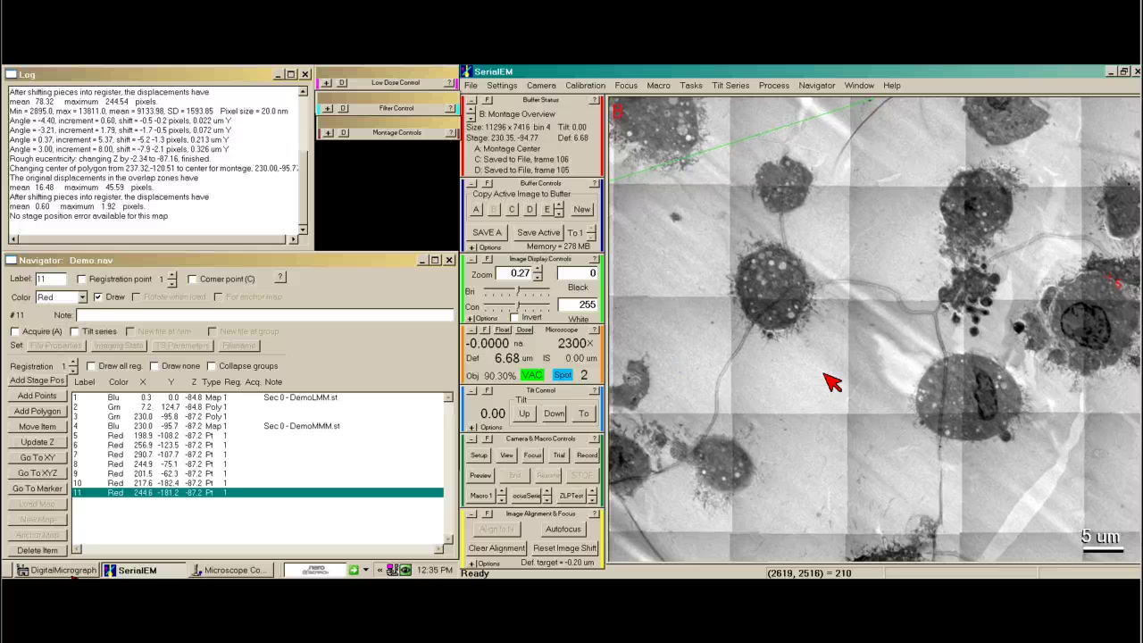
Step: Drive the stage to a marked cell, take two Trial images at 12000x, and open camera Setup
click(796, 319)
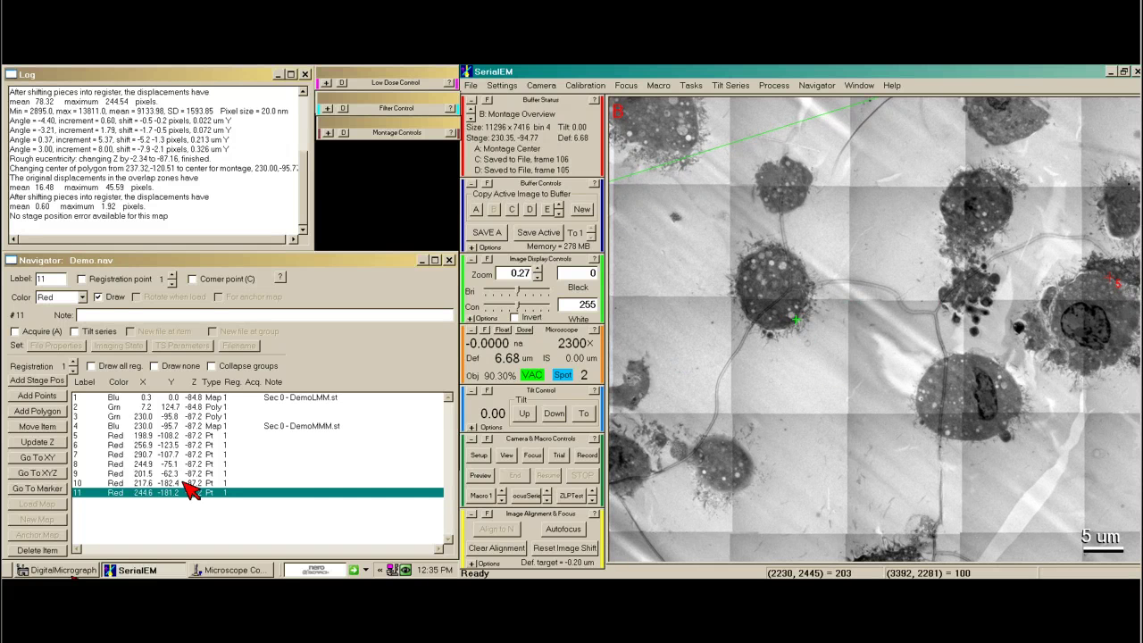
click(39, 488)
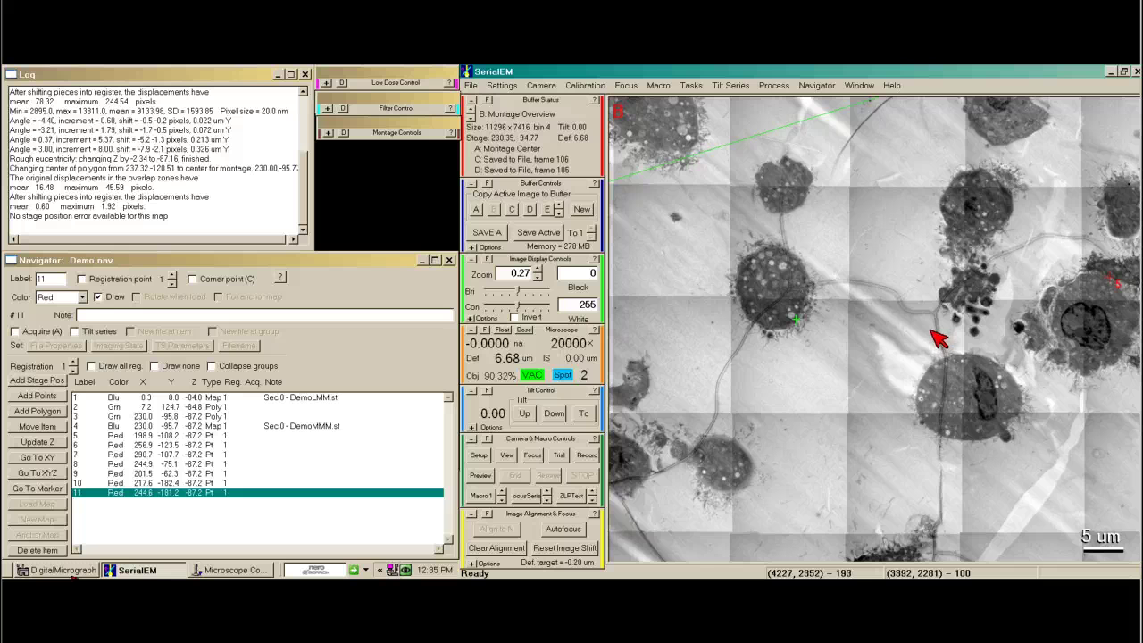
click(560, 456)
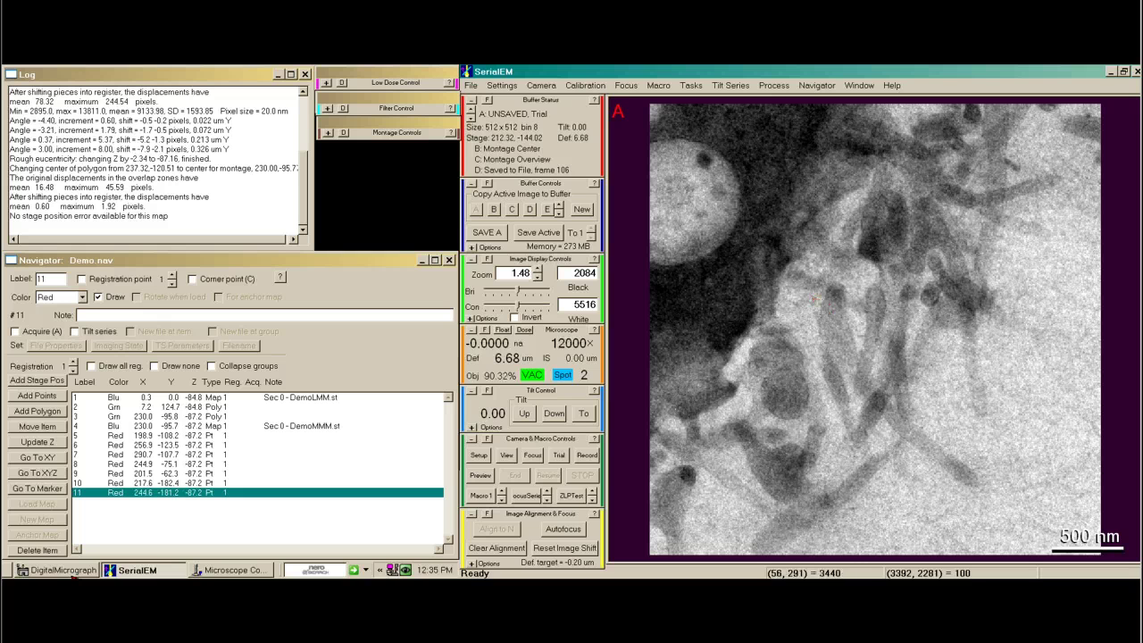
click(564, 458)
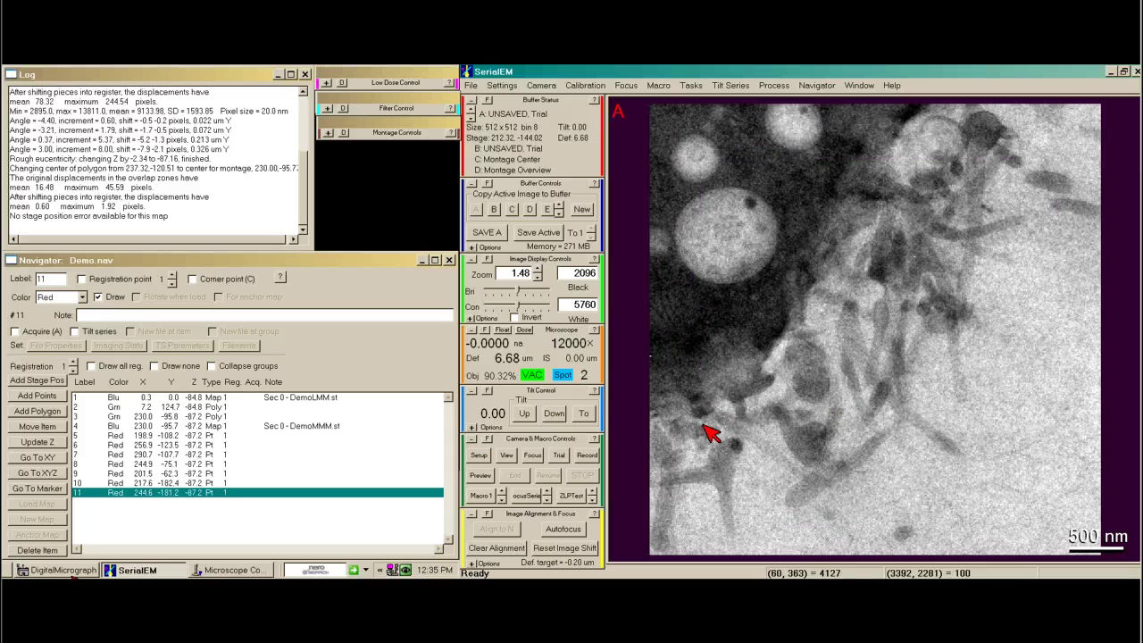
click(479, 455)
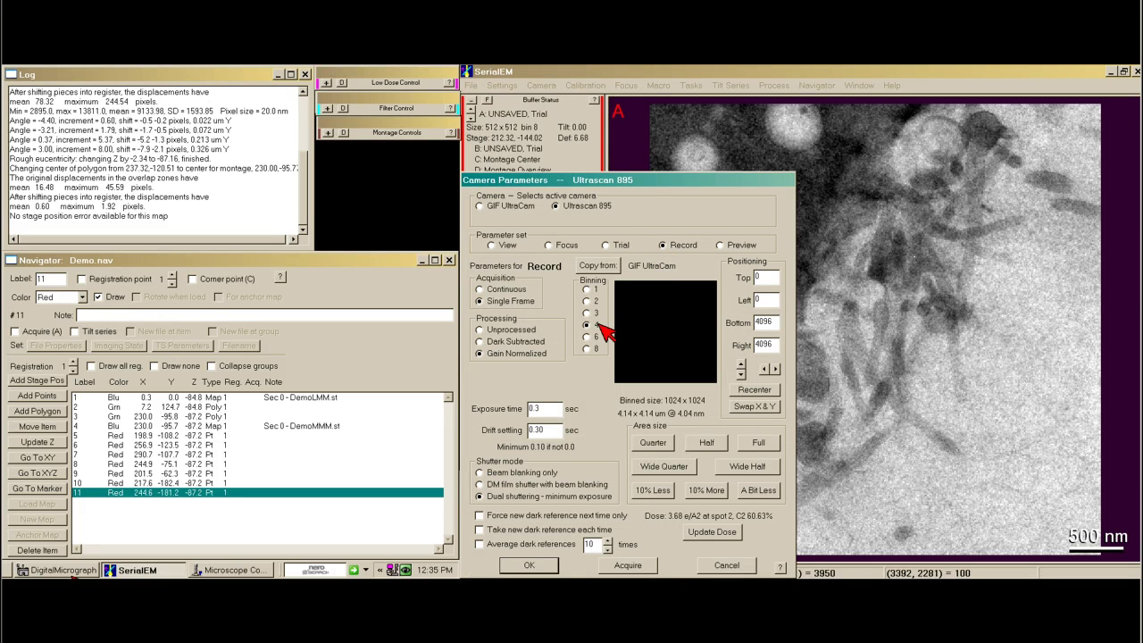
Step: Set Record to binning 2, exposure 1 and drift settling 1, then take a 2048x2048 Record image
click(587, 301)
double_click(536, 409)
text(1)
key(Tab)
text(1)
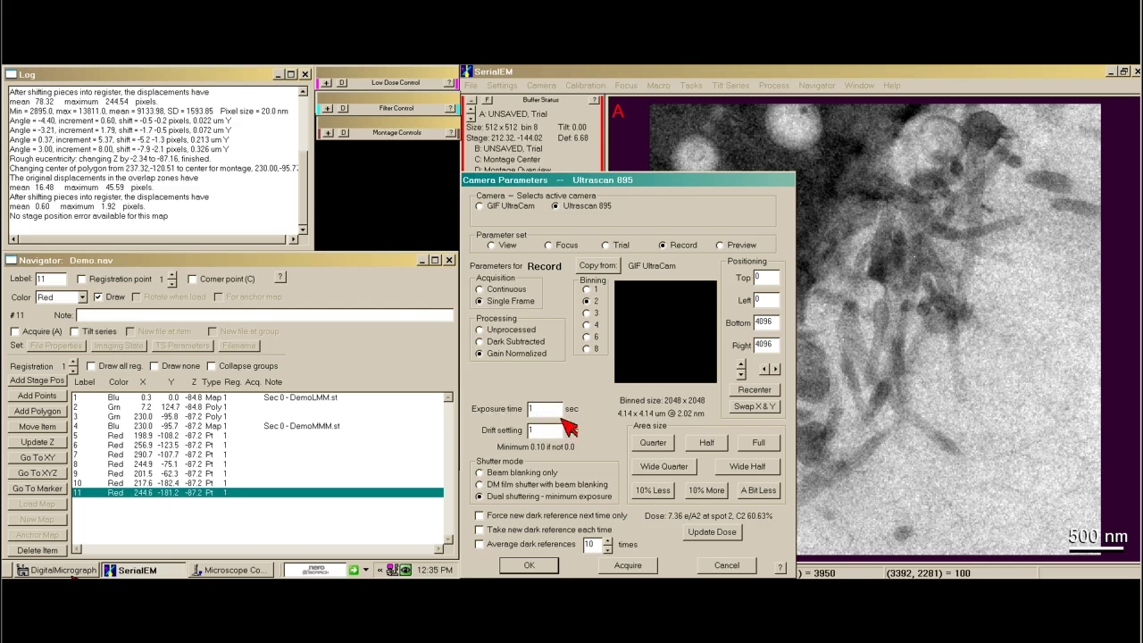
click(530, 565)
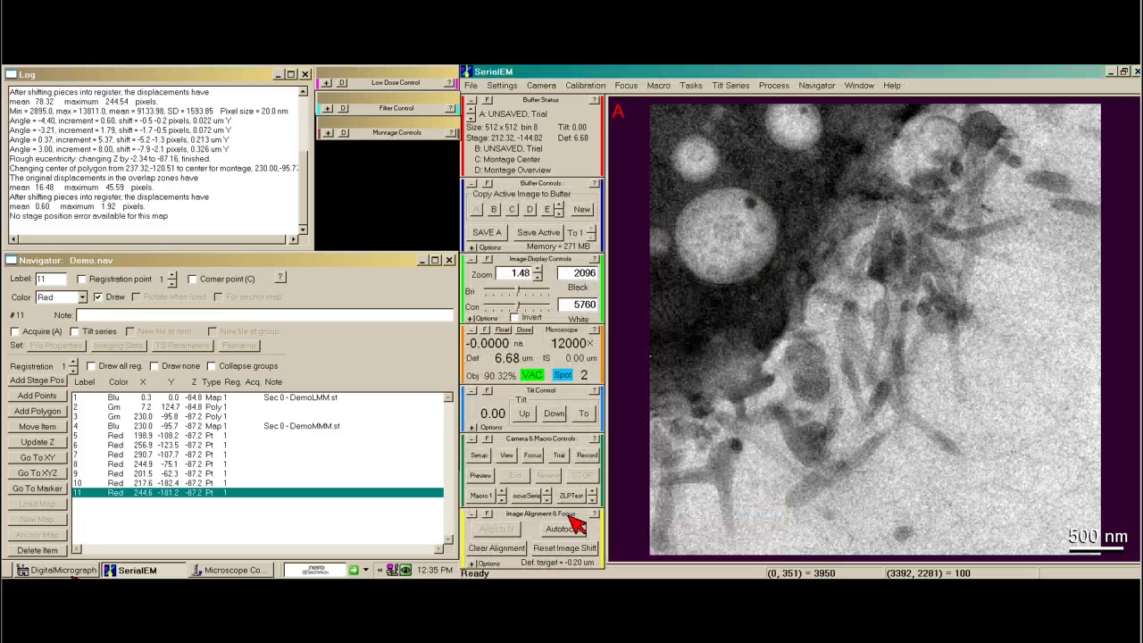
click(590, 456)
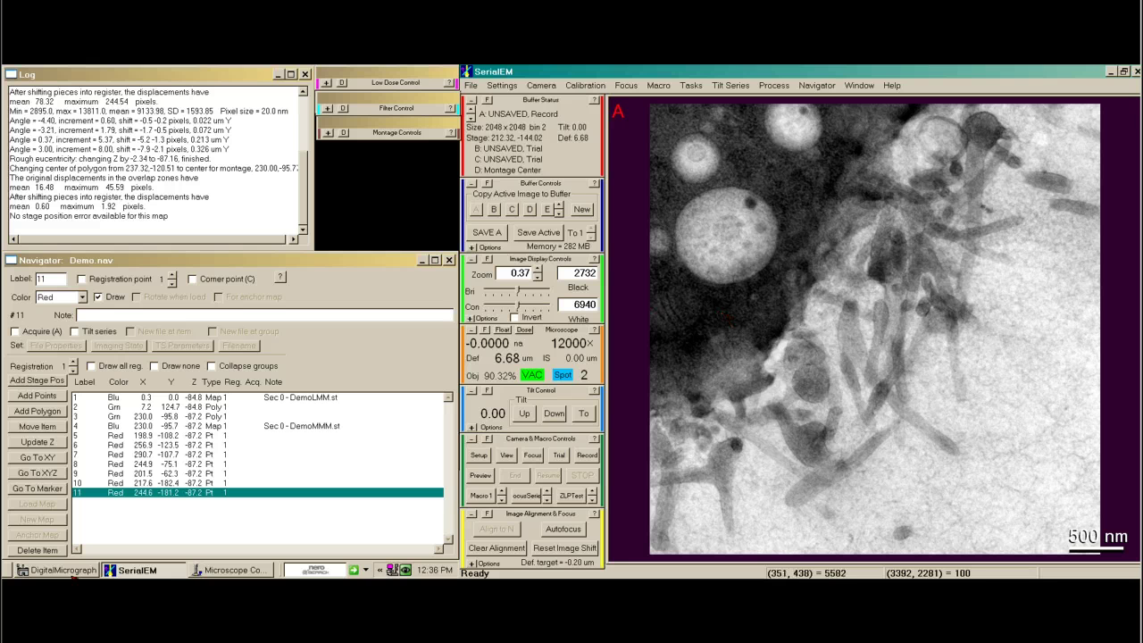
Step: Log the image's min/max/mean and take a Record image of the area
click(773, 86)
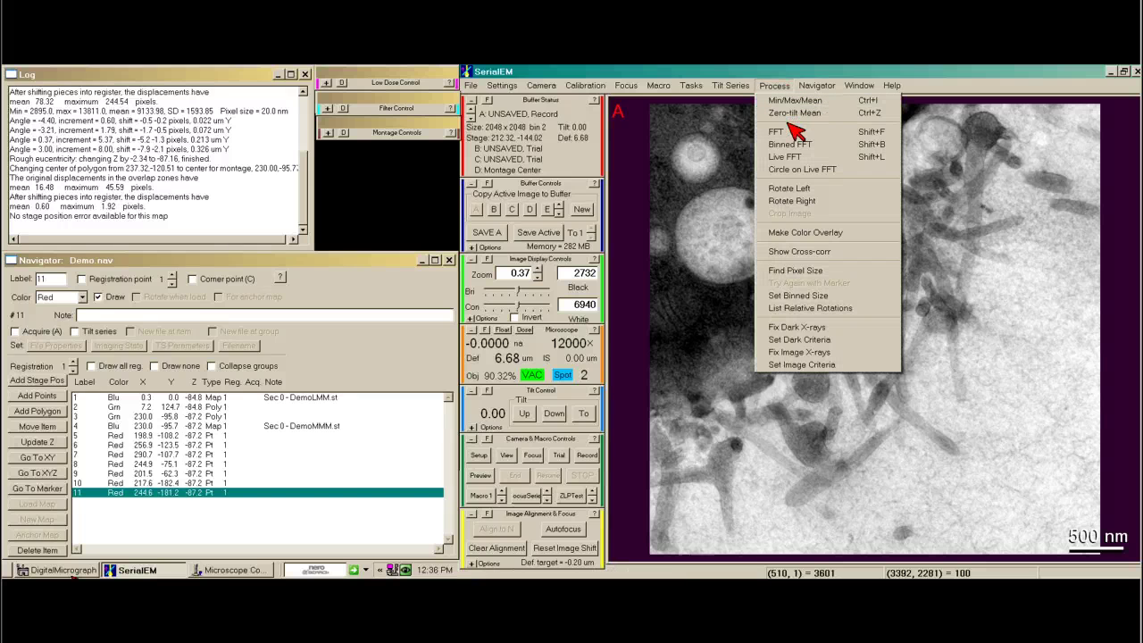
click(797, 106)
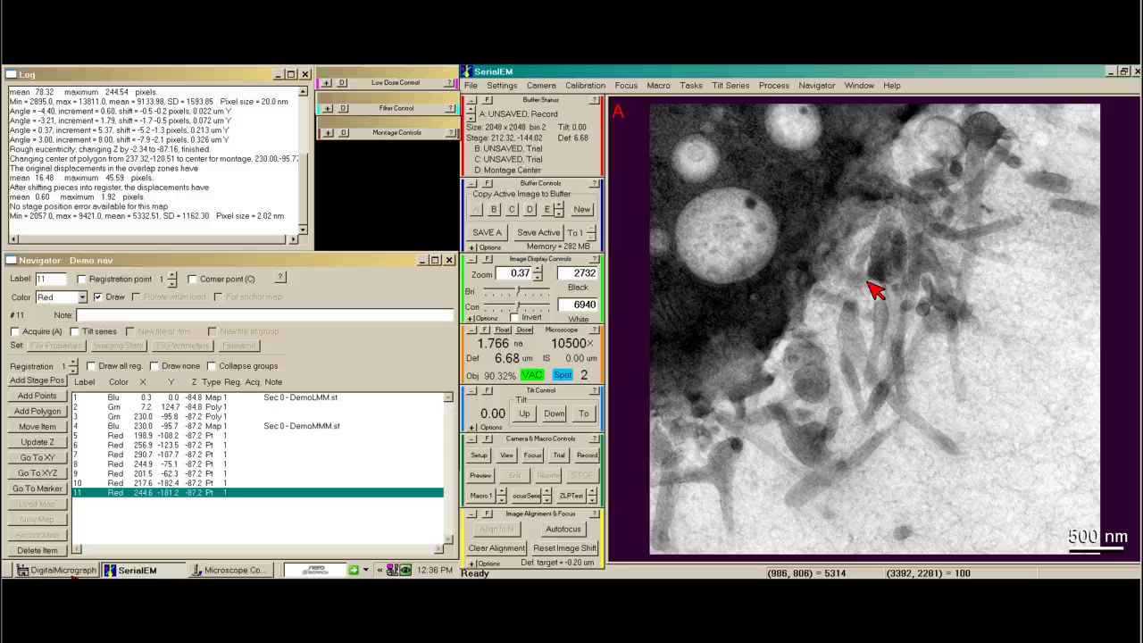
click(585, 456)
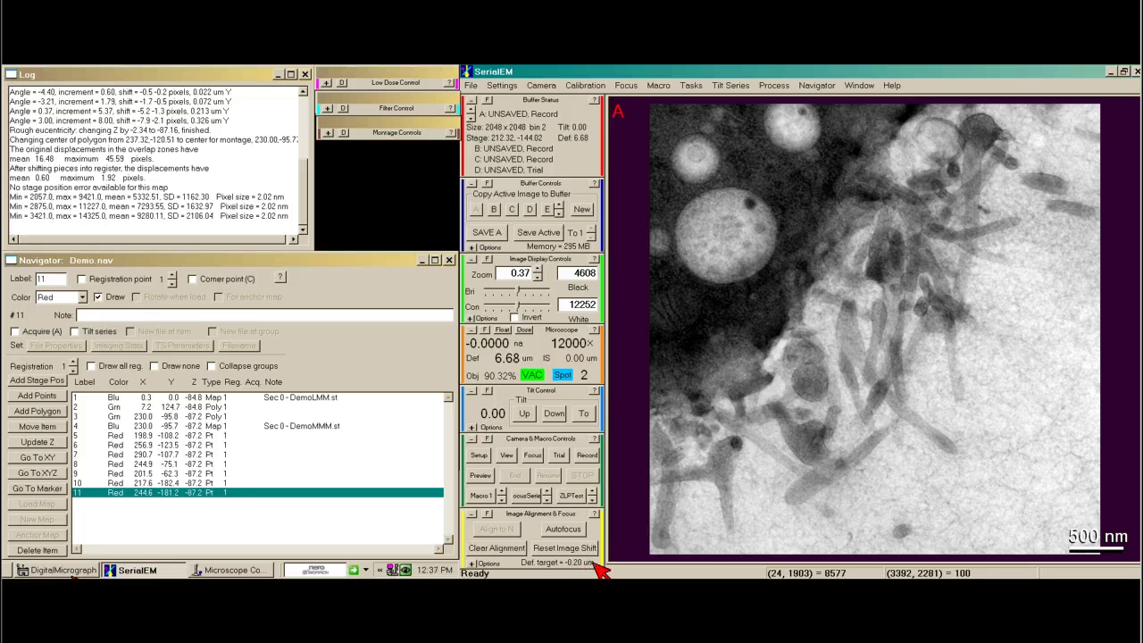
Step: Autofocus on the area (measured −1.11 µm defocus) and take a fresh Record image
click(565, 528)
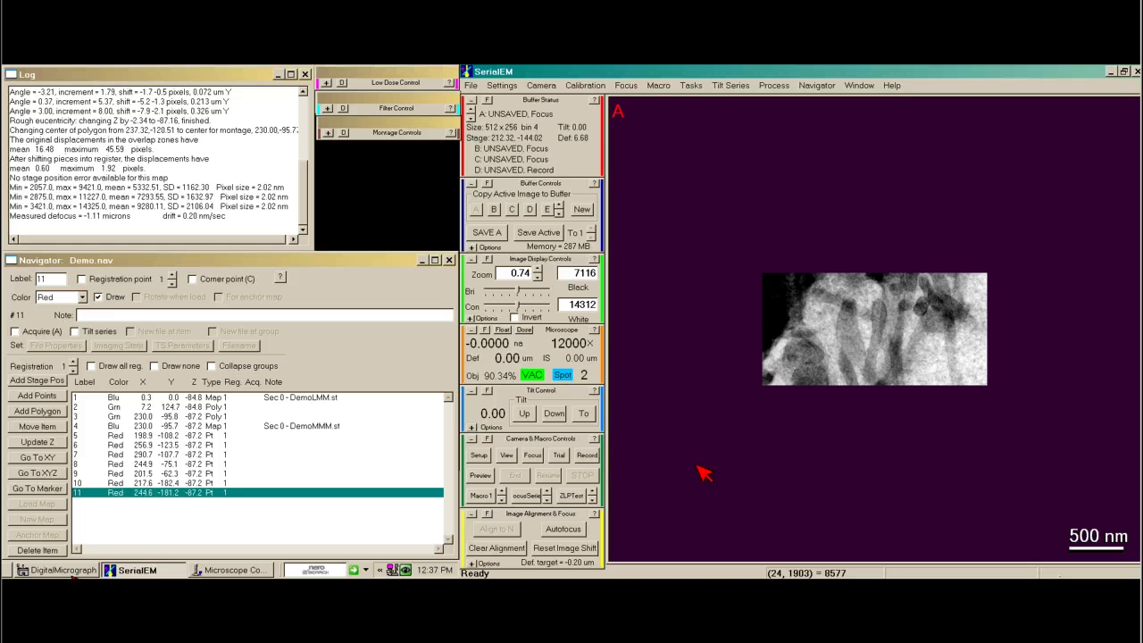
click(589, 456)
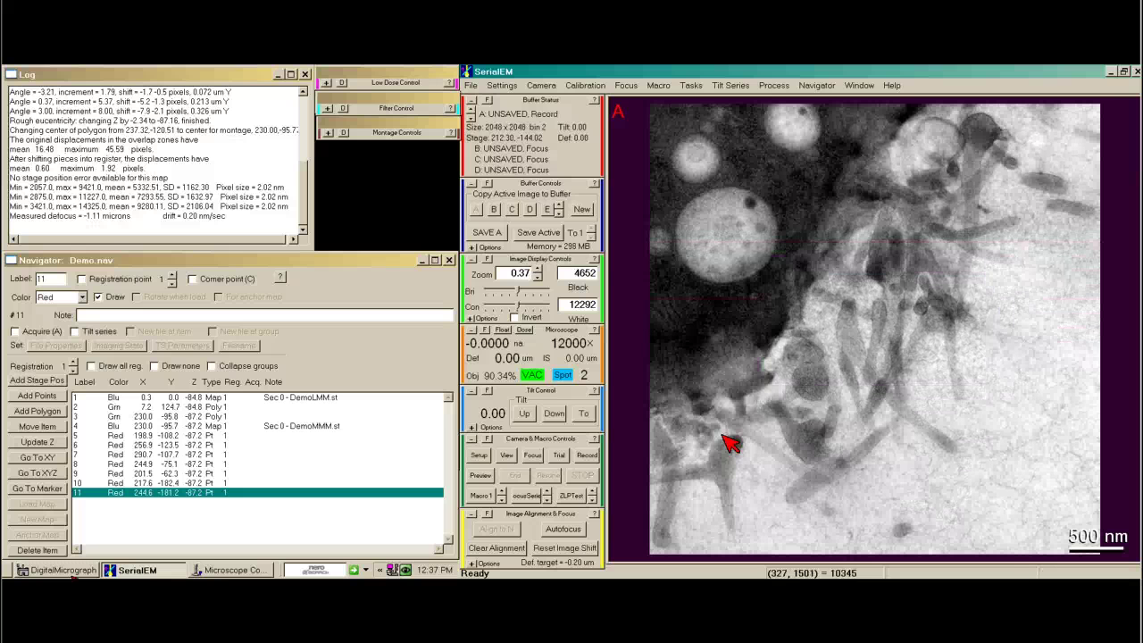
click(474, 85)
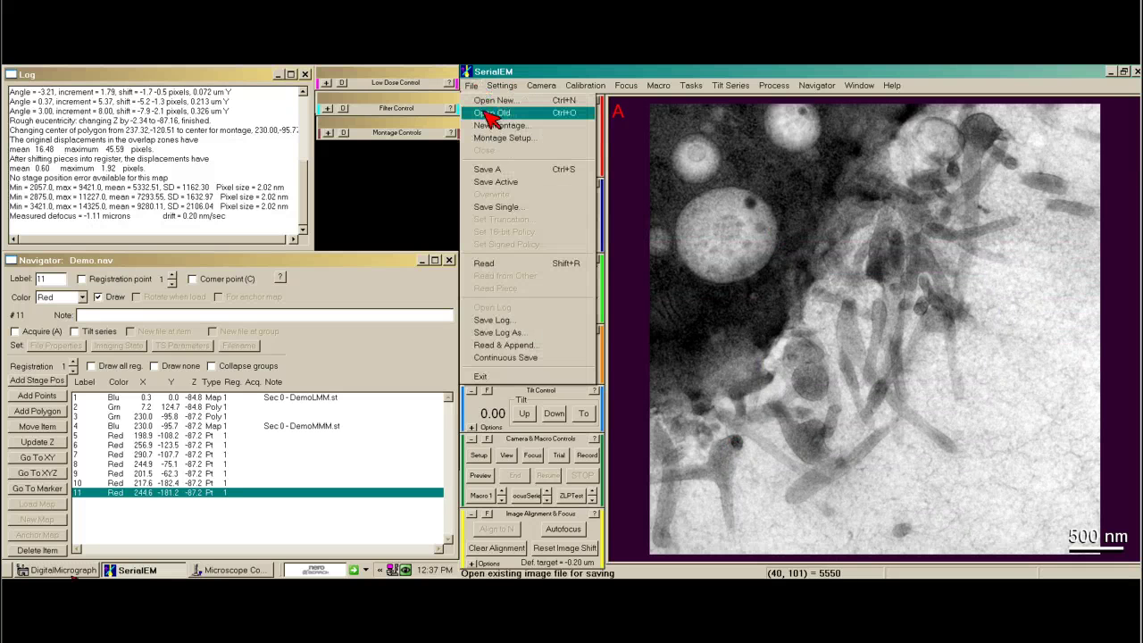
Step: Open a new MRC stack file named autoacquireDemo.st with the default file properties
click(492, 101)
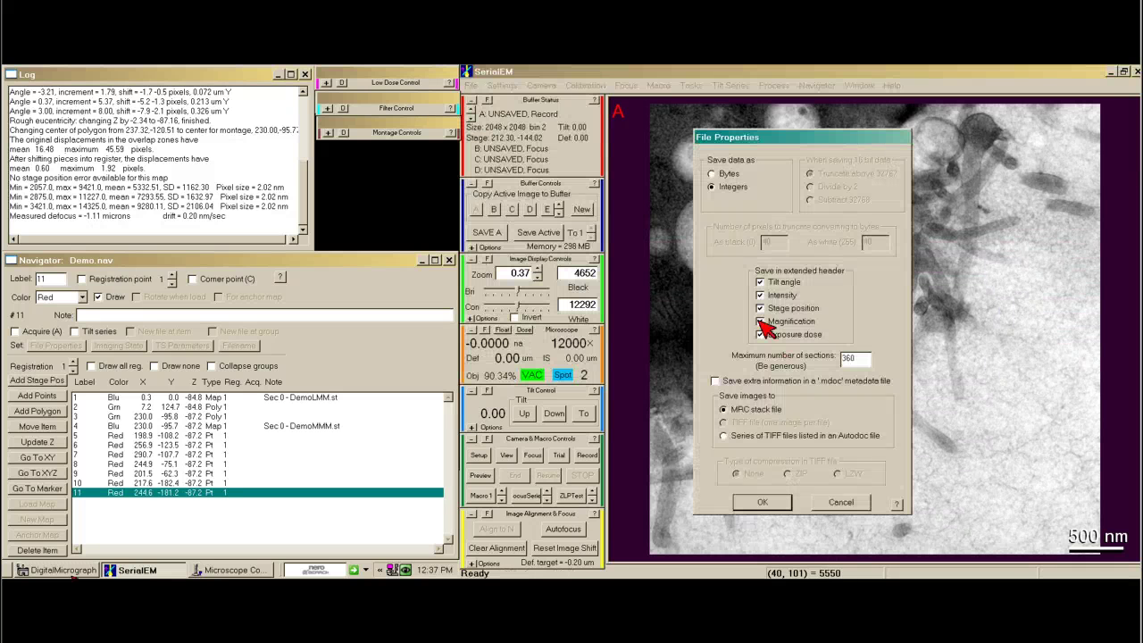
click(779, 504)
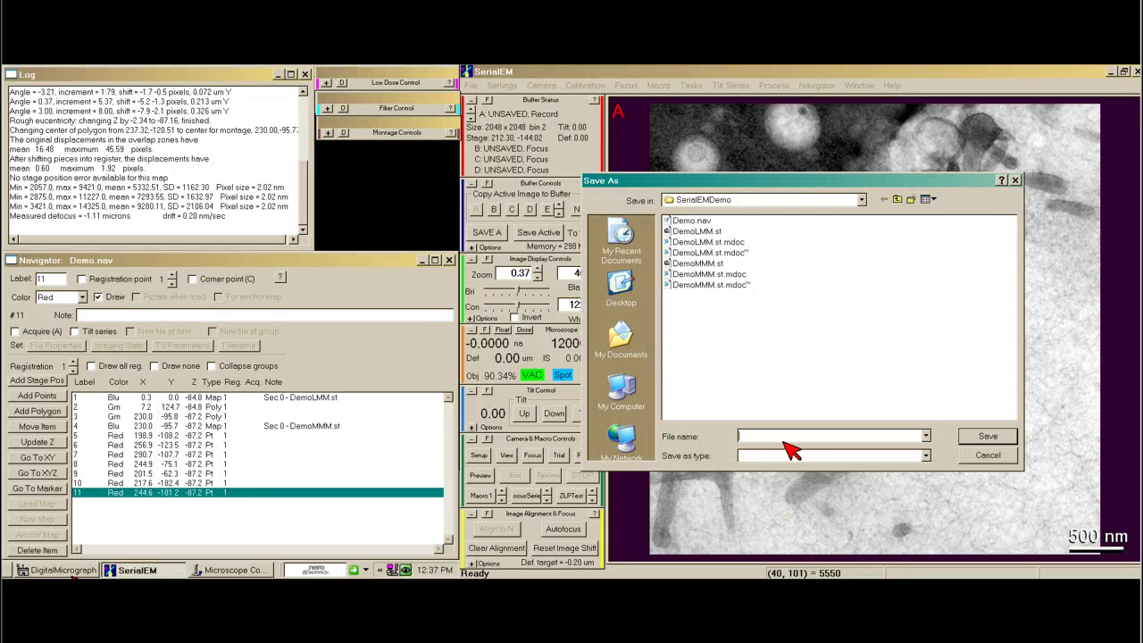
text(a)
text(cquireDemo.st)
key(Return)
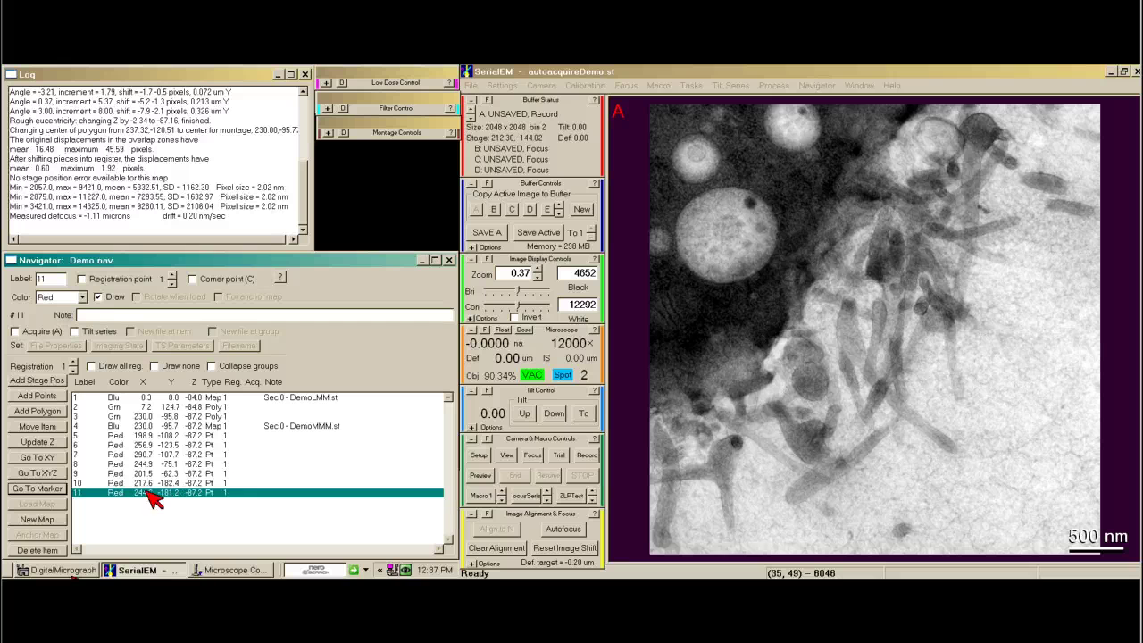
Step: Check Acquire (A) for Navigator items 11, 10, 9, 8, 7, 6 and 5 in turn
click(15, 332)
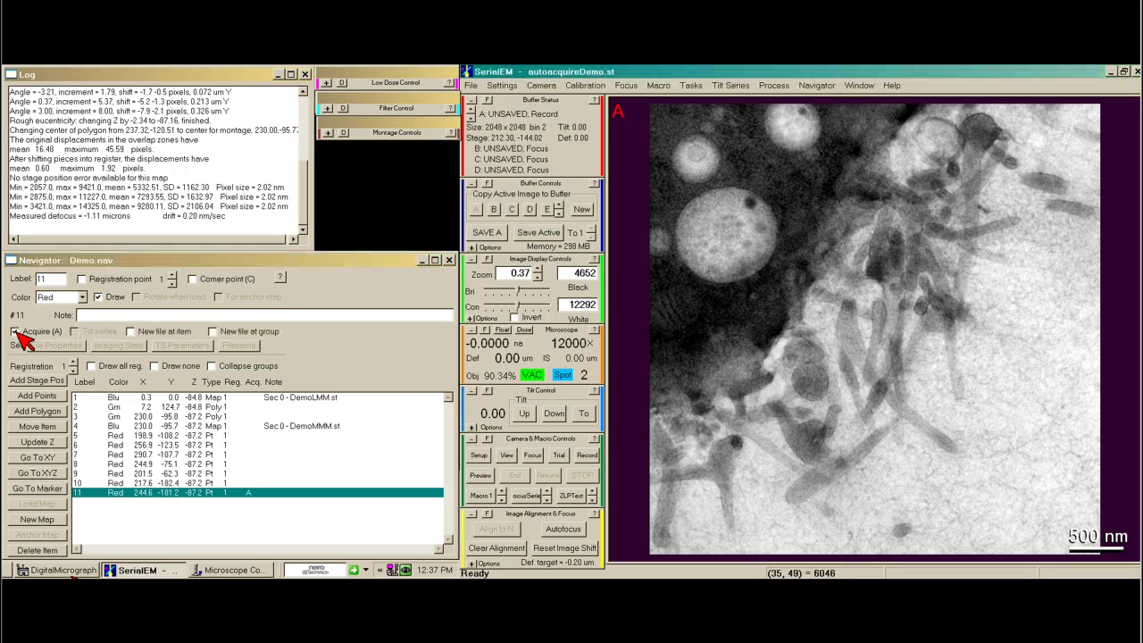
key(Up)
click(15, 331)
key(Up)
click(15, 331)
key(Up)
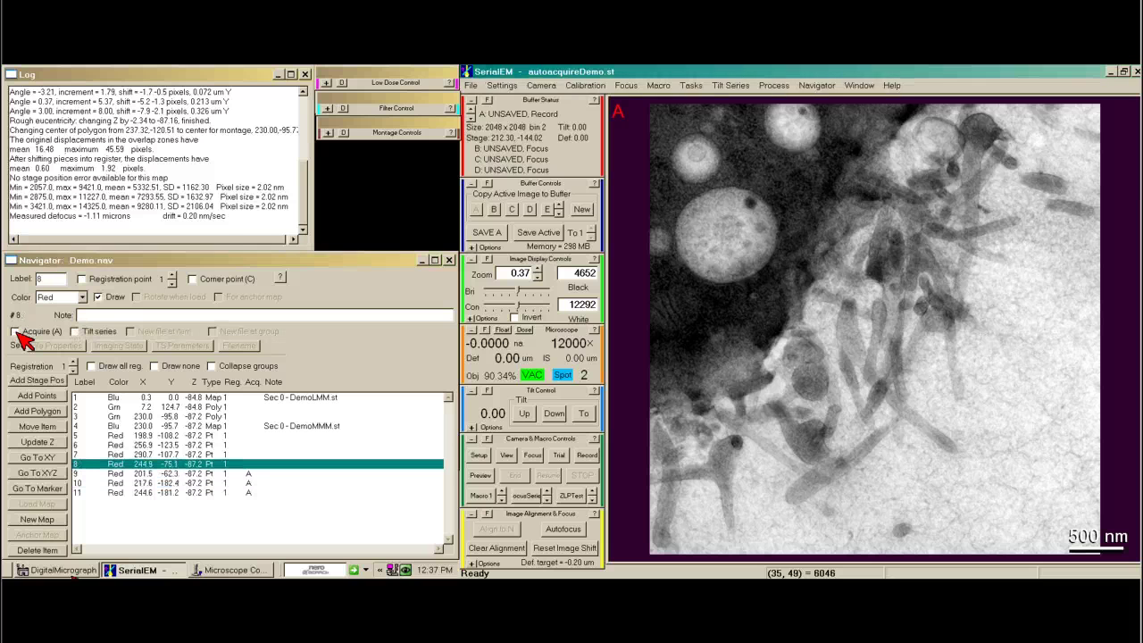
click(15, 332)
key(Up)
click(15, 331)
key(Up)
click(15, 332)
key(Up)
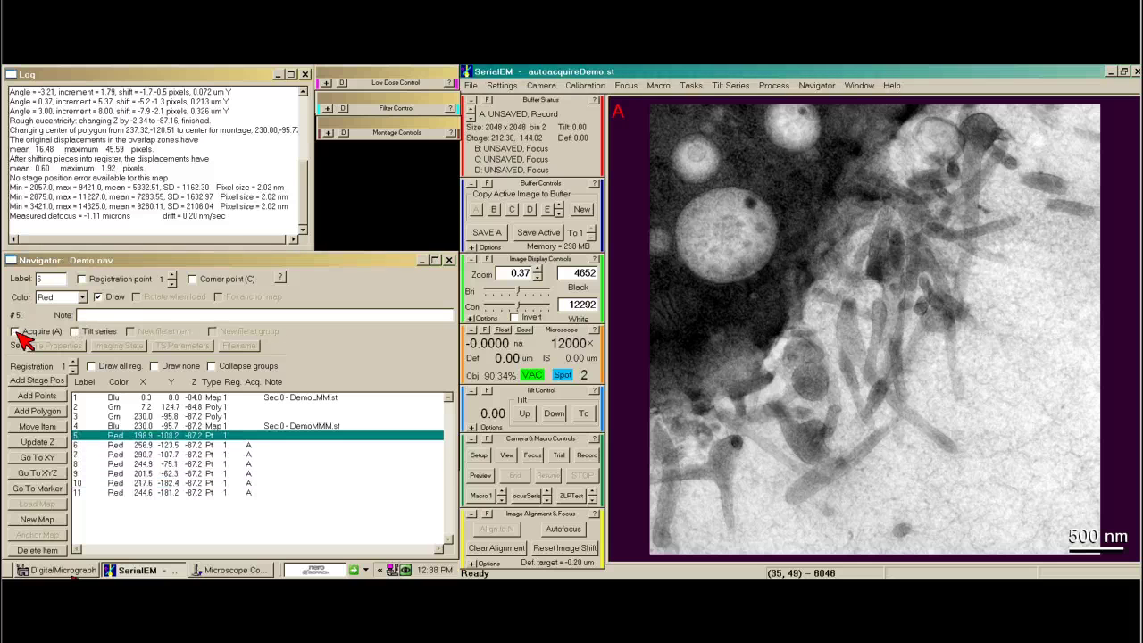
click(16, 331)
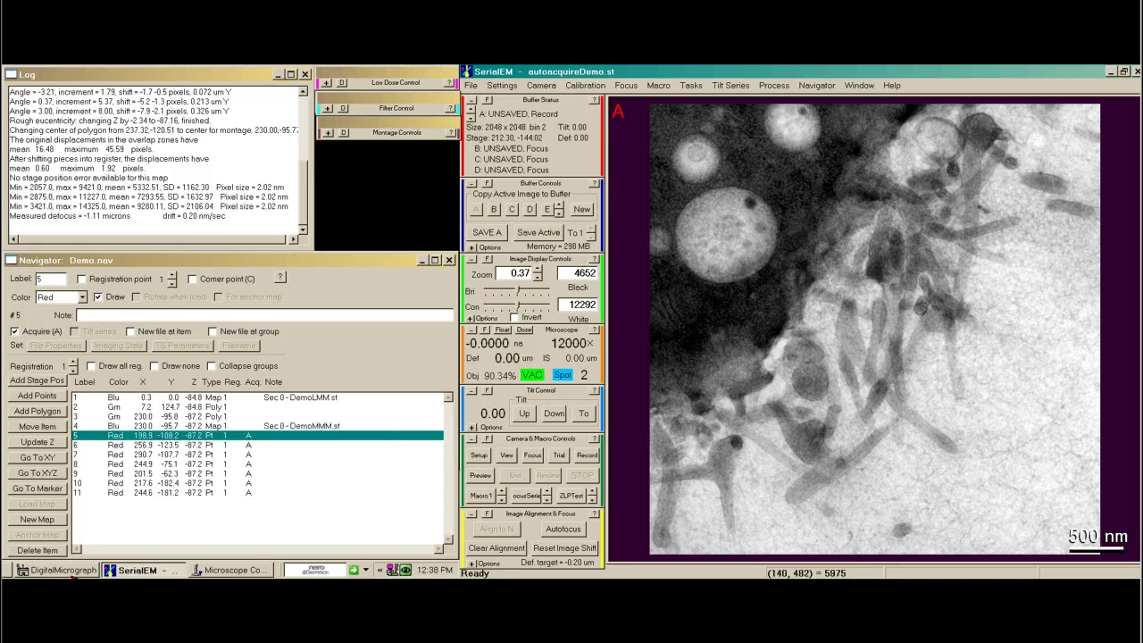
click(817, 84)
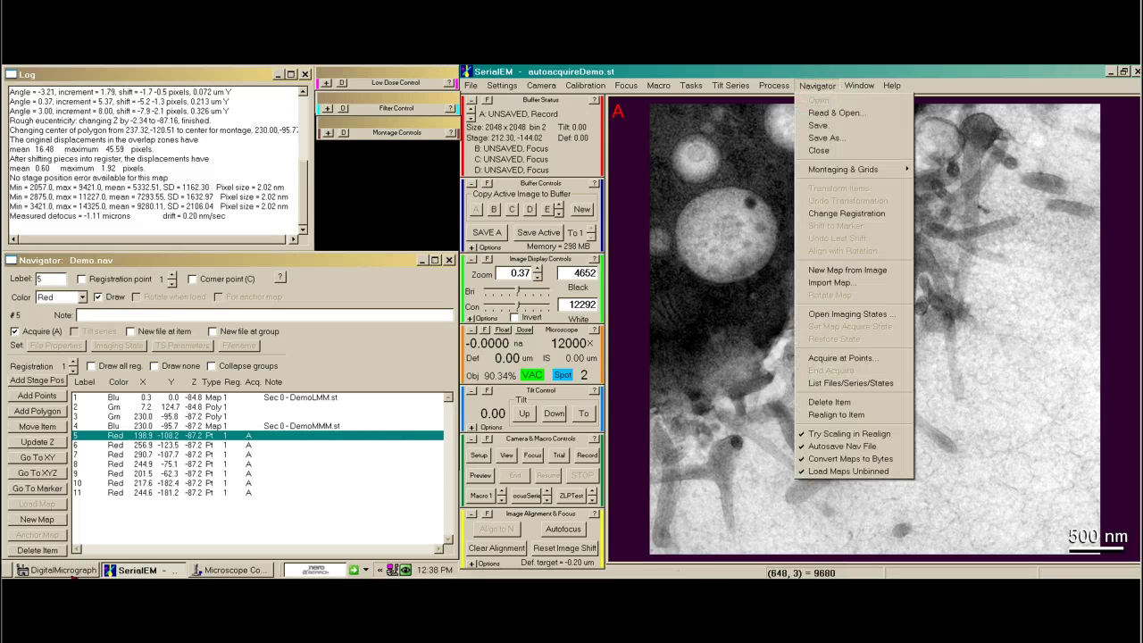
Step: Run Acquire at Points with Autofocus enabled and column valves left open at the end
click(841, 359)
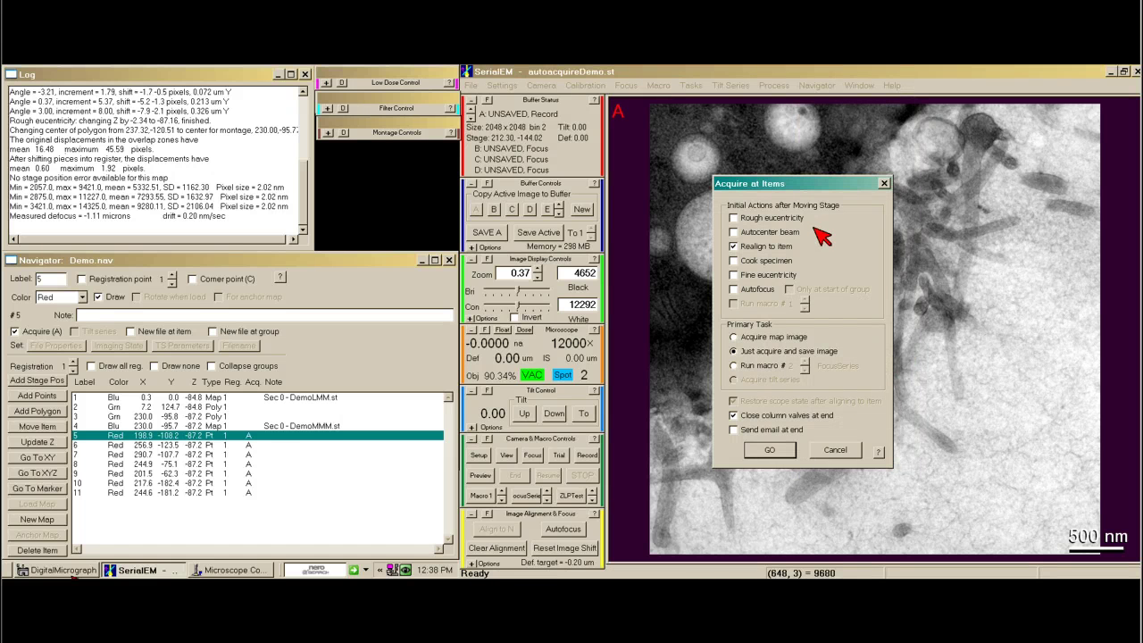
click(741, 291)
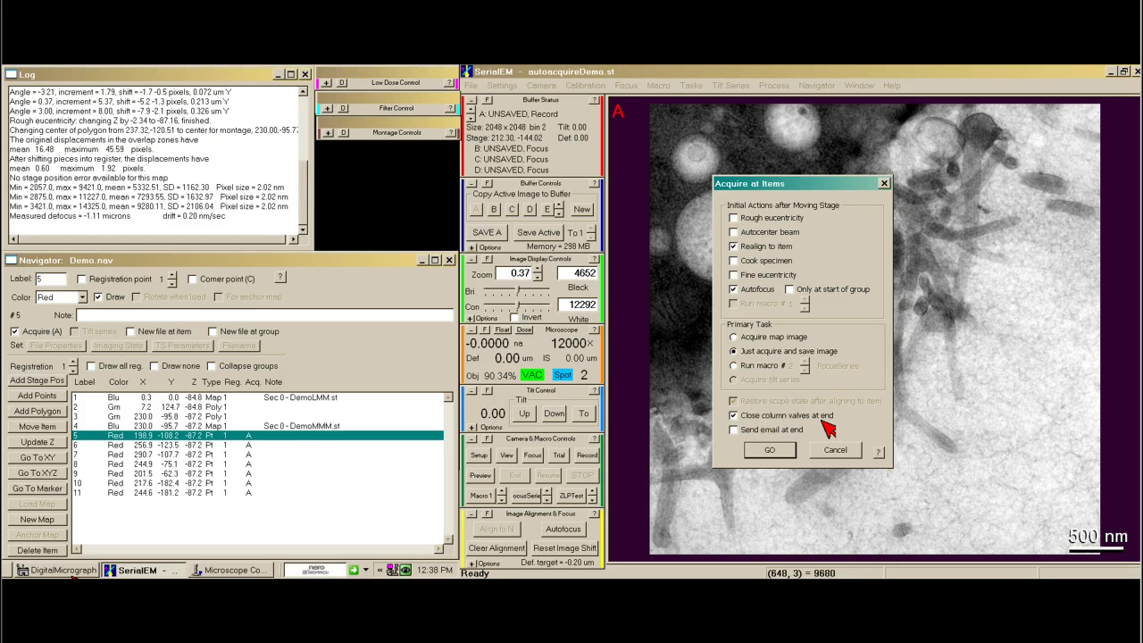
click(737, 417)
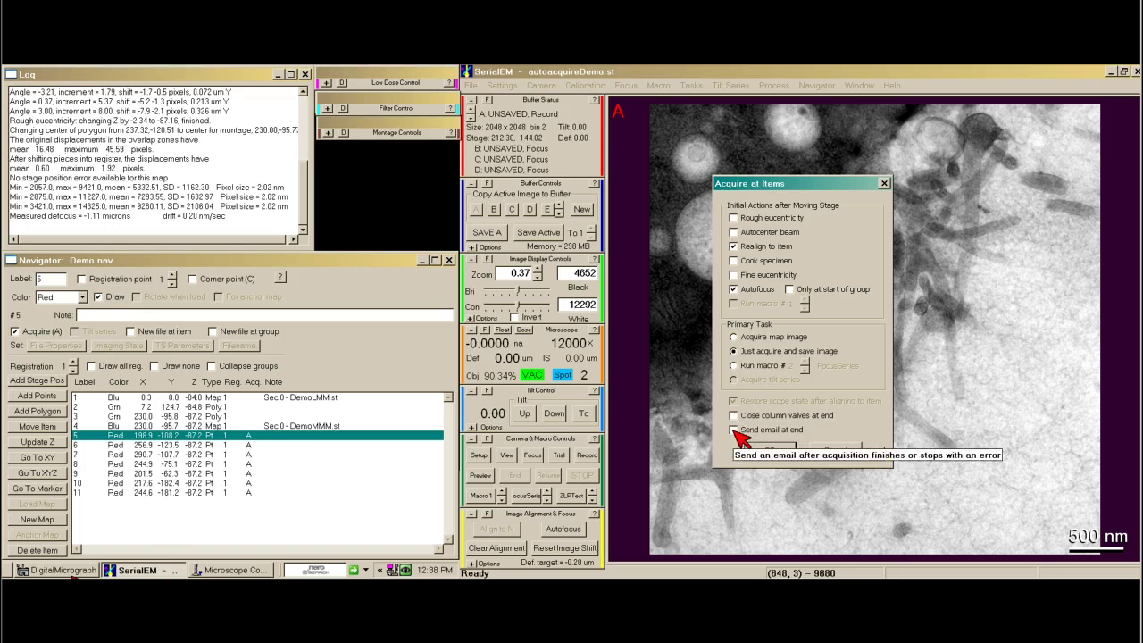
click(774, 452)
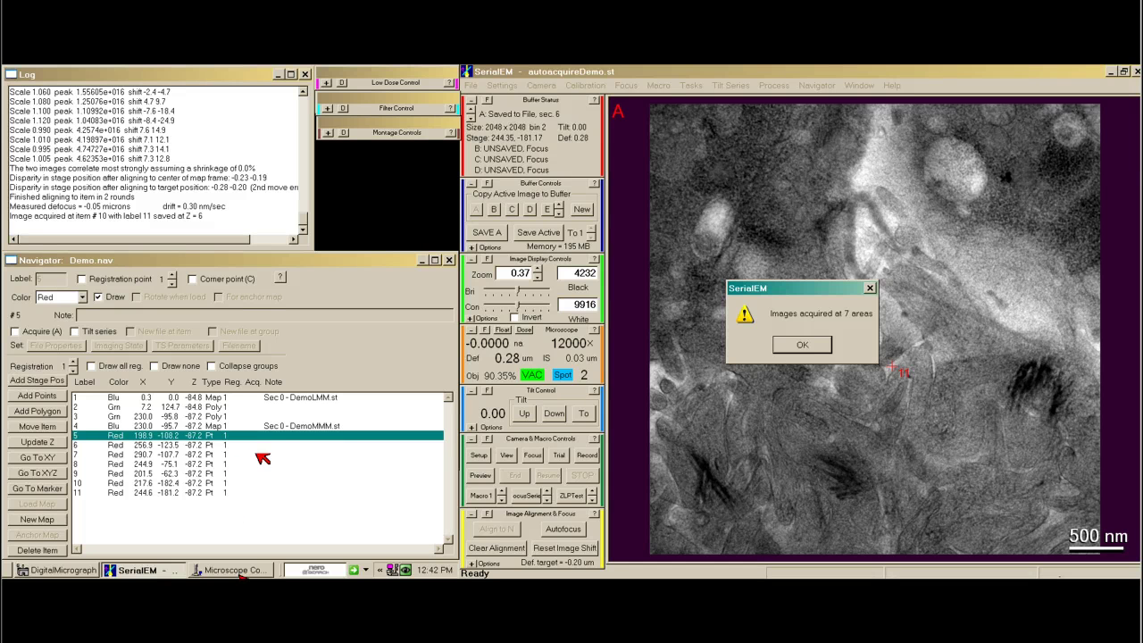
Step: Dismiss the 'Images acquired at 7 areas' message and scroll back through the Log
click(802, 346)
drag(304, 220, 308, 188)
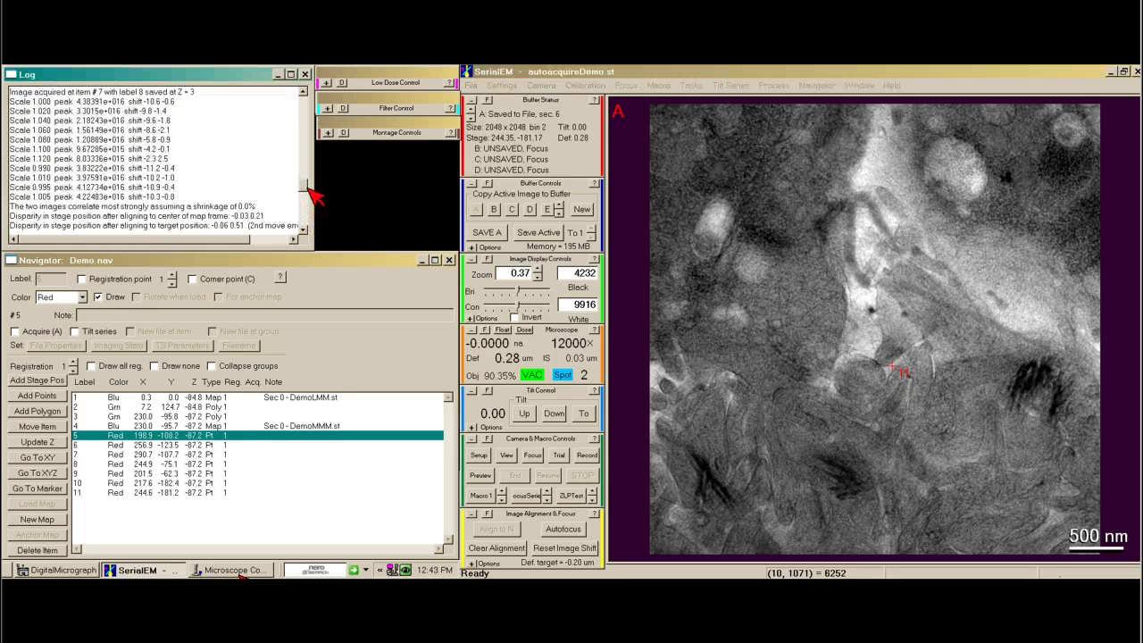